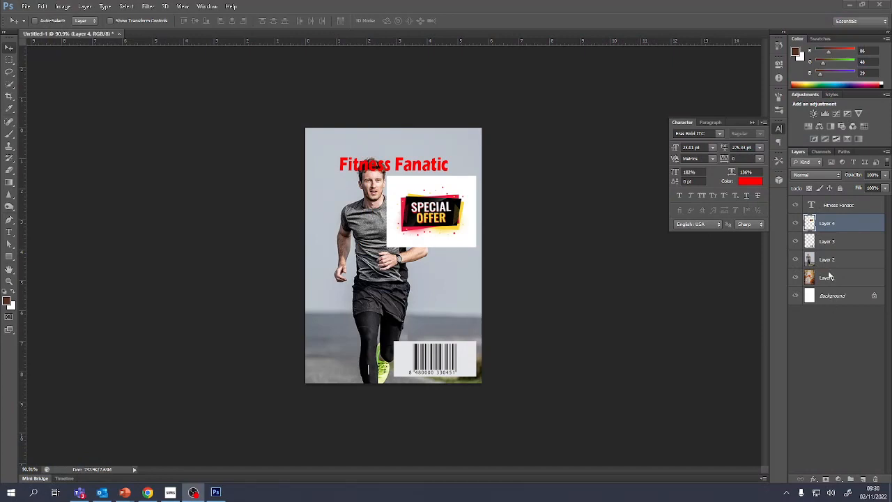
Hide the title, badge, barcode and photo layers one by one to examine the leaves and runner images.
left_click(795, 241)
left_click(795, 223)
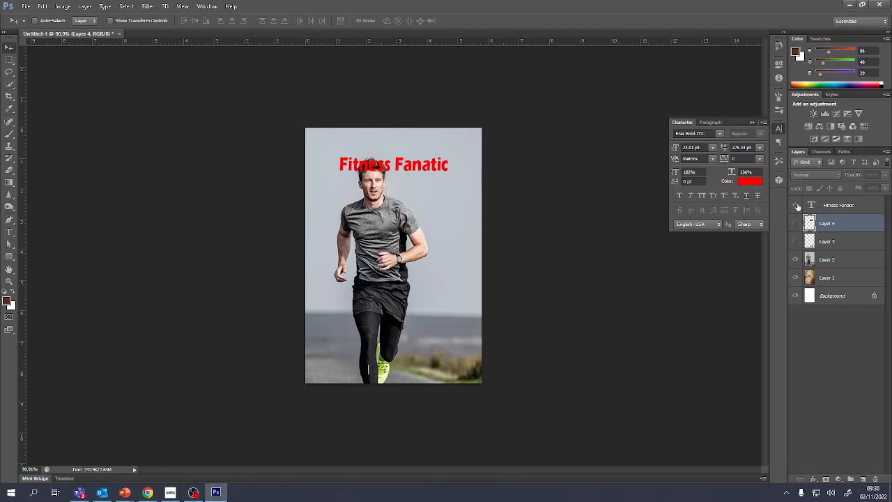
left_click(795, 205)
left_click(795, 277)
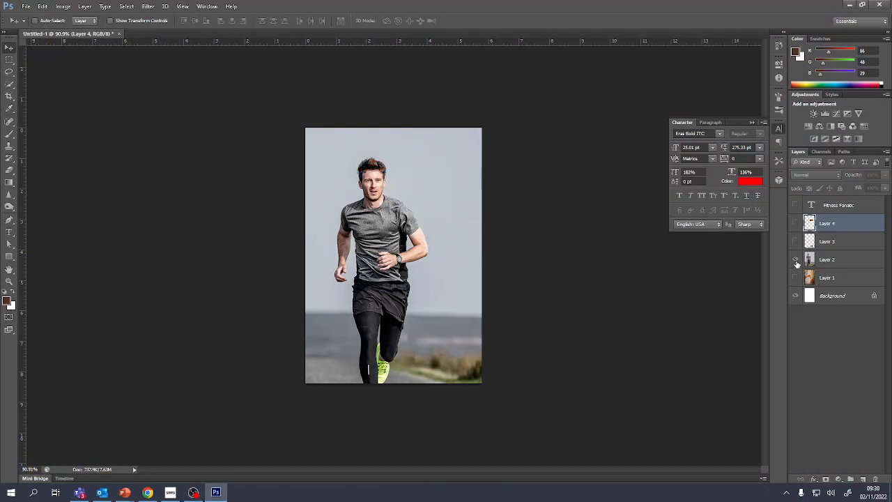
left_click(796, 260)
left_click(795, 277)
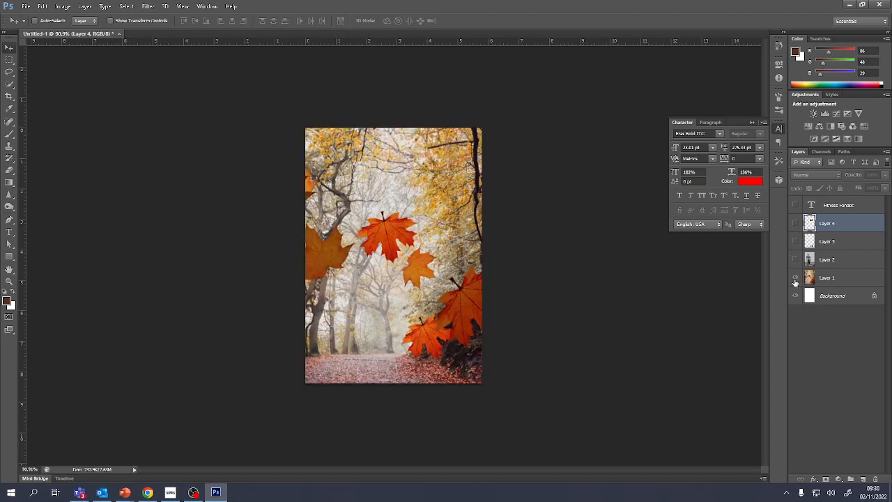
left_click(796, 278)
left_click(797, 259)
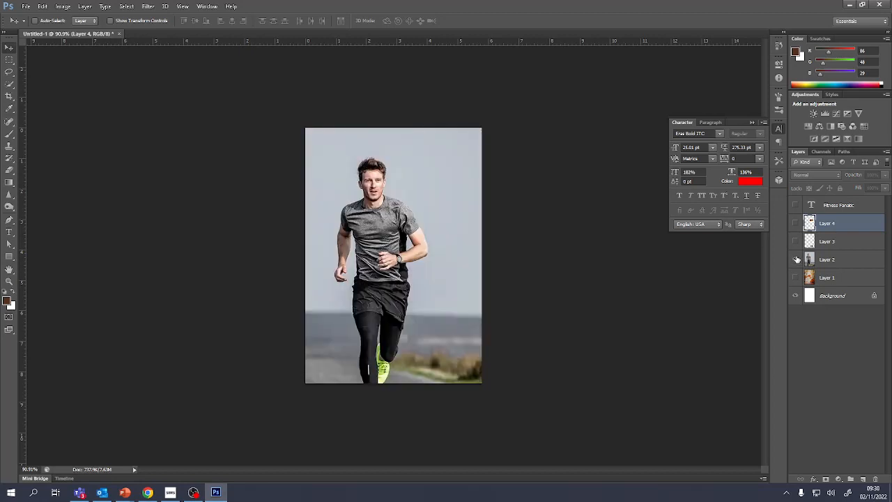
left_click(797, 260)
Check what Layer 3, Layer 4 and the Fitness Fanatic text layer contain and show all layers again.
left_click(797, 241)
left_click(796, 241)
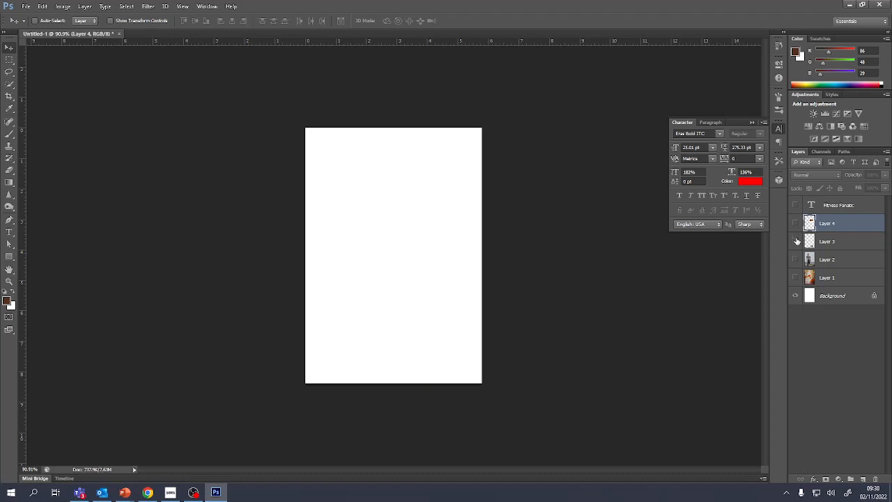
left_click(797, 223)
left_click(797, 223)
left_click(796, 206)
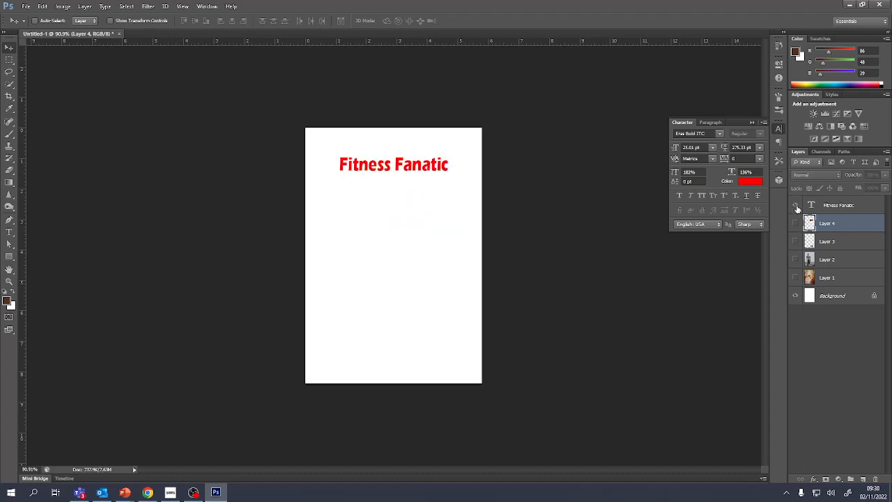
left_click(797, 206)
left_click(796, 206)
left_click(797, 223)
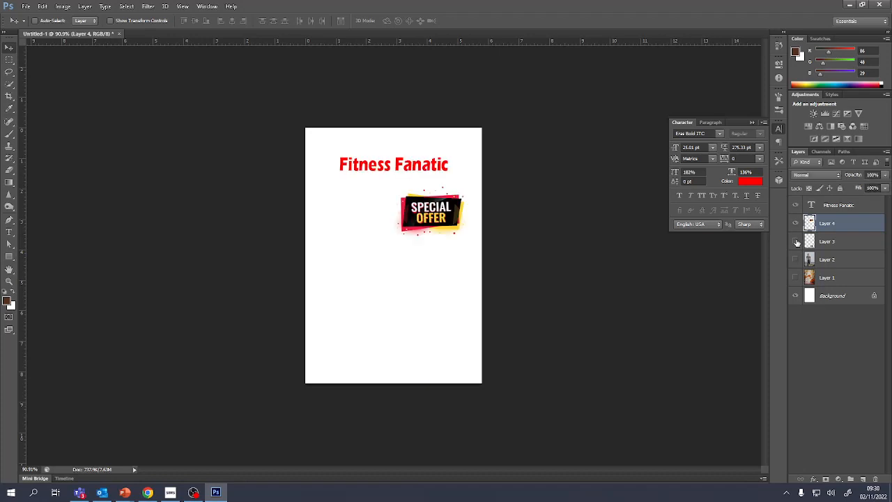
left_click(797, 241)
left_click(795, 277)
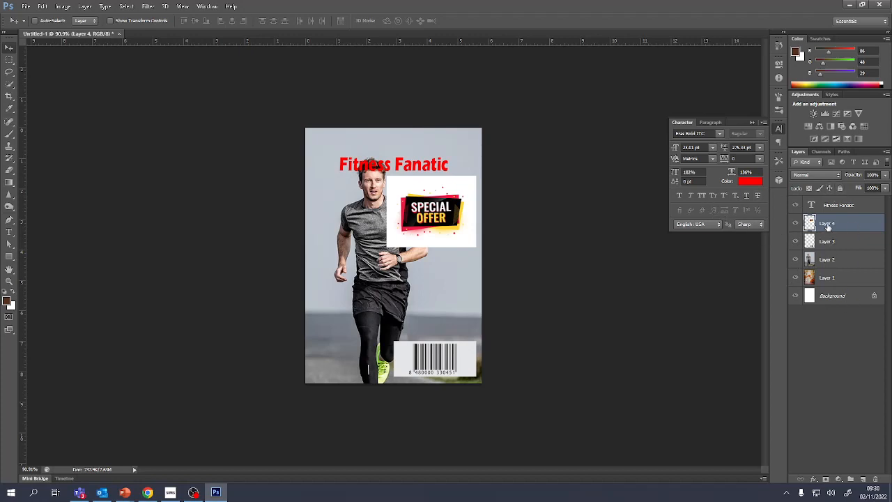
Add a 3 px black outside stroke to the Fitness Fanatic title text.
double_click(877, 205)
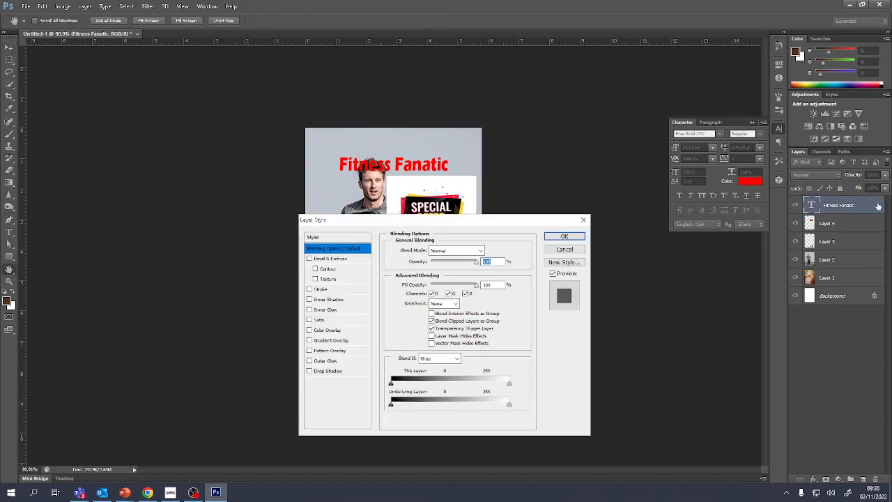
left_click(322, 289)
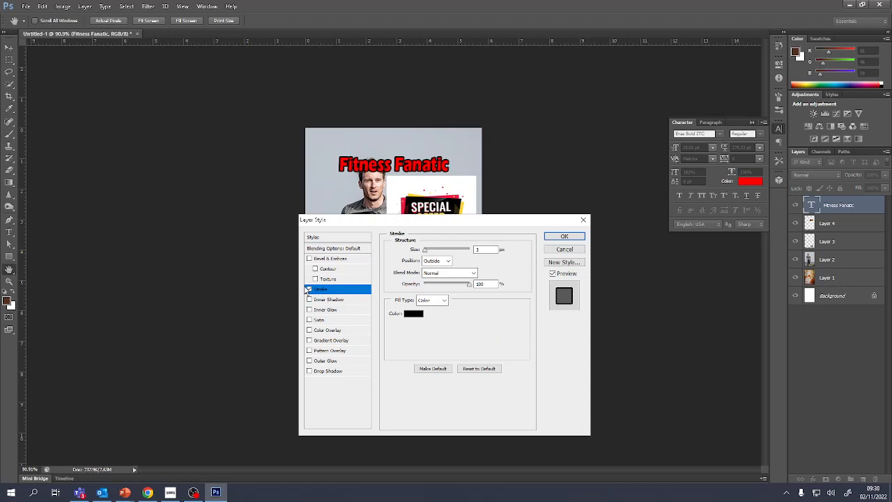
left_click(565, 237)
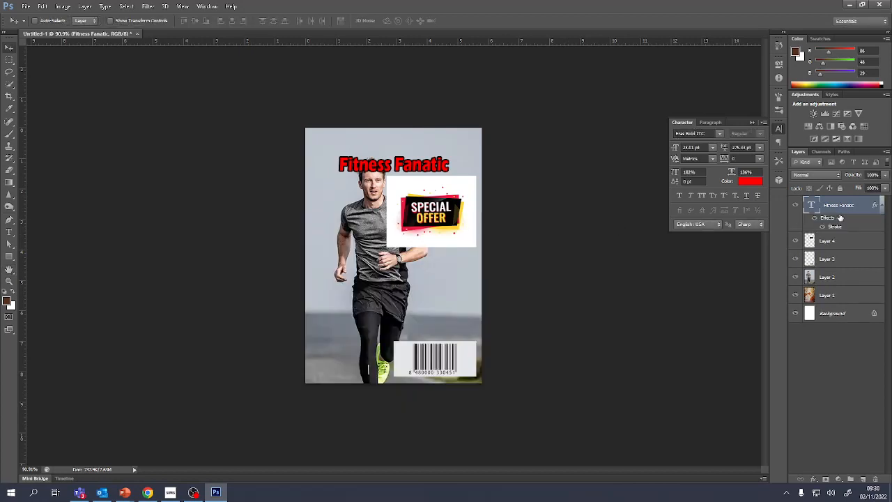
Rename Layer 4, which holds the offer badge, as Special Offer.
left_click(833, 244)
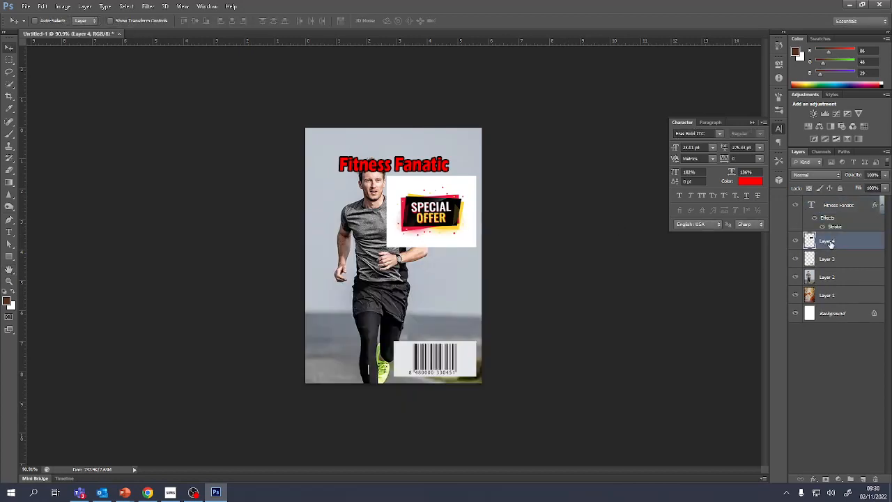
double_click(829, 242)
left_click(795, 241)
left_click(795, 240)
double_click(828, 242)
type("Special O")
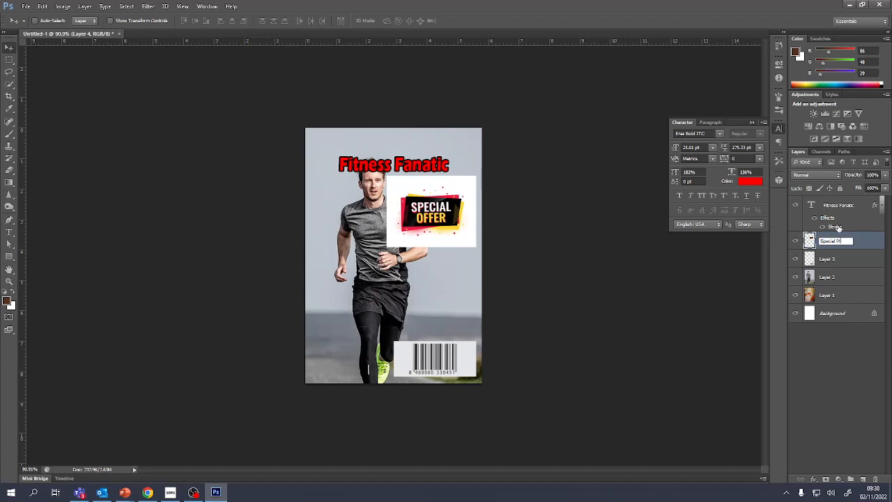
type("ffer")
key("Return")
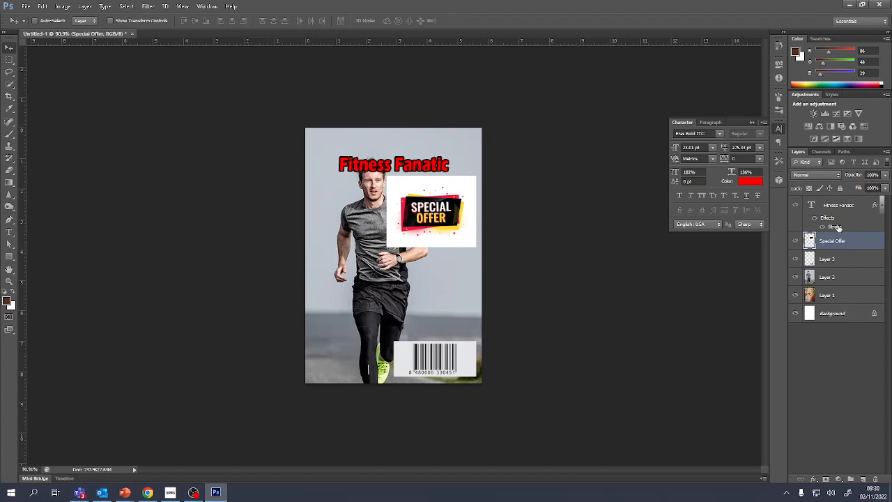
Check the visibility of the Special Offer layer and Layer 3, and rename Layer 3 as Barcode.
left_click(795, 241)
left_click(795, 242)
left_click(796, 241)
left_click(796, 242)
left_click(796, 258)
left_click(796, 258)
double_click(826, 258)
type("Barcode")
key("Return")
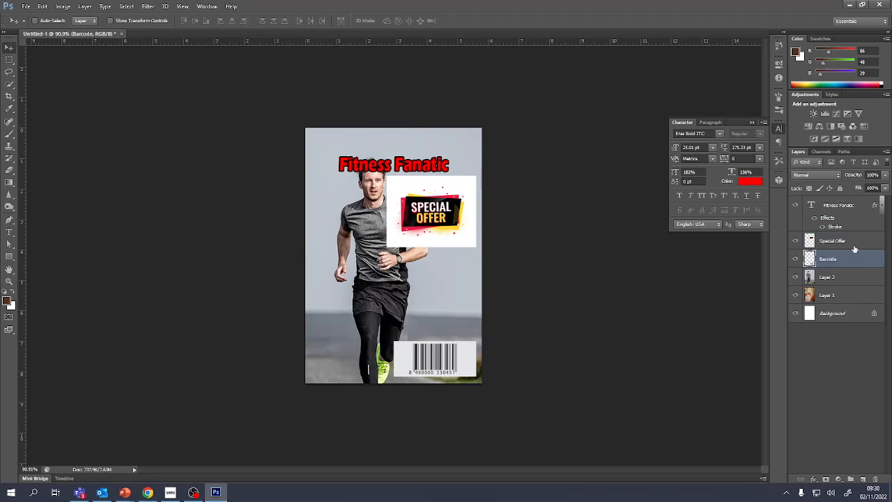
Rename Layer 2, which holds the running man, as Runner.
left_click(821, 277)
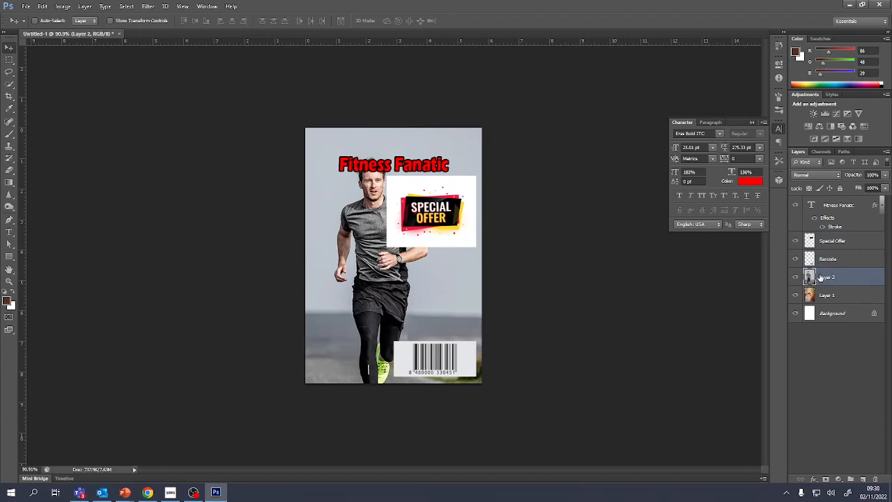
double_click(828, 277)
type("Runner")
key("Return")
Rename Layer 1, which holds the autumn leaves picture, as Background.
double_click(824, 295)
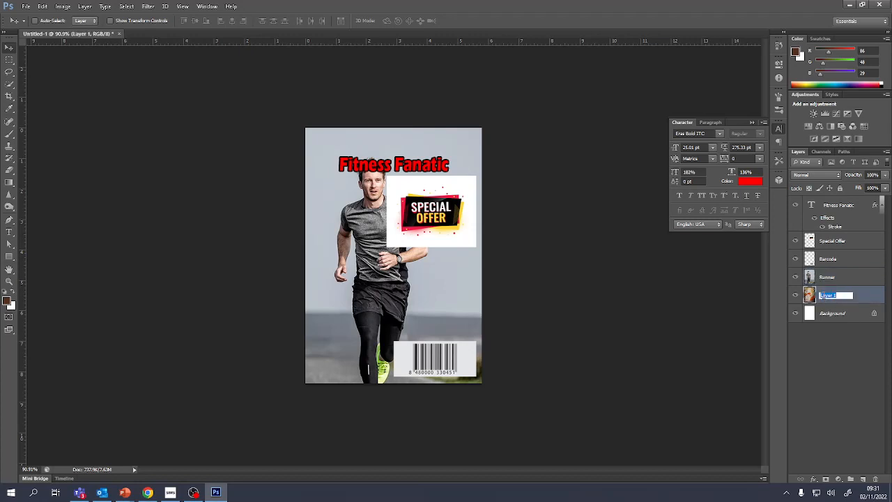
type("Backd")
type("round")
key("Return")
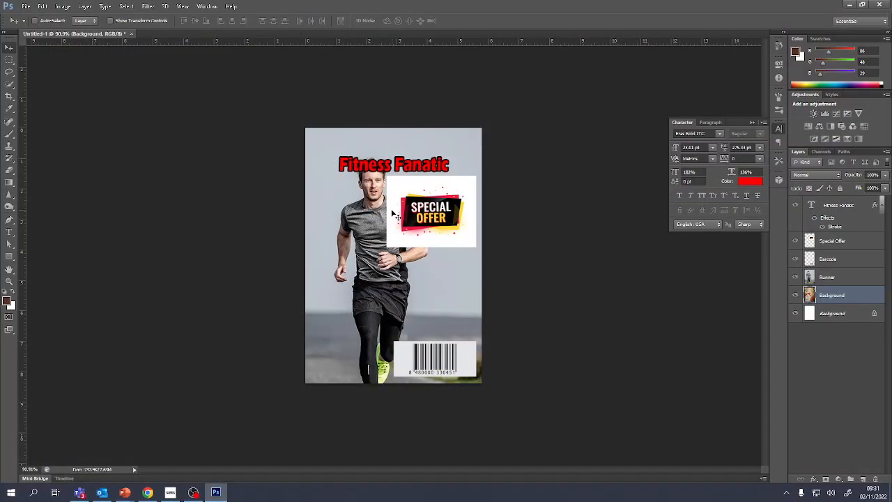
Try moving the Runner layer up and down the layer stack, ending between Barcode and Background.
left_click(827, 276)
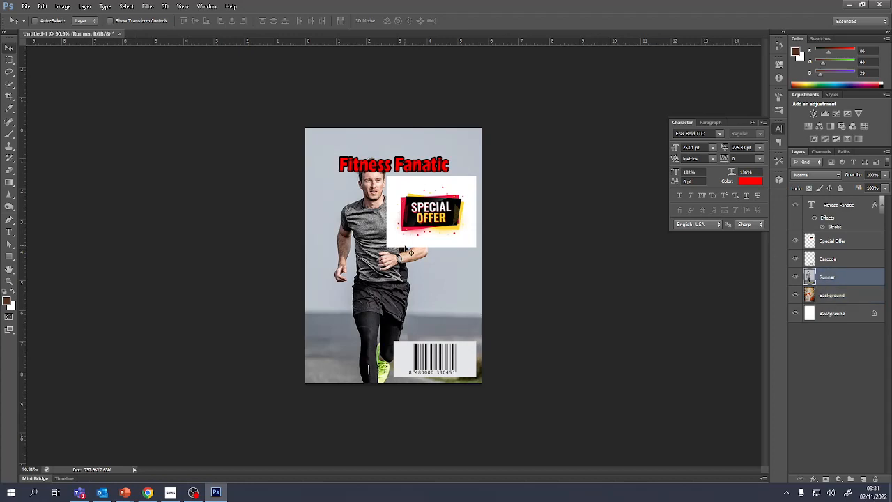
key("ctrl+bracketright")
key("ctrl+bracketleft")
key("ctrl+bracketright")
key("ctrl+bracketright")
key("ctrl+bracketright")
key("ctrl+bracketleft")
key("ctrl+bracketleft")
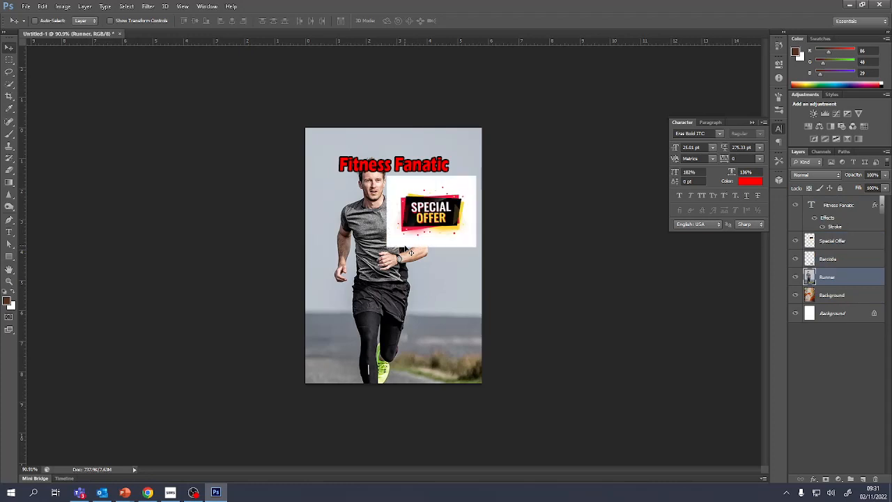
key("ctrl+bracketleft")
key("ctrl+bracketleft")
key("ctrl+bracketright")
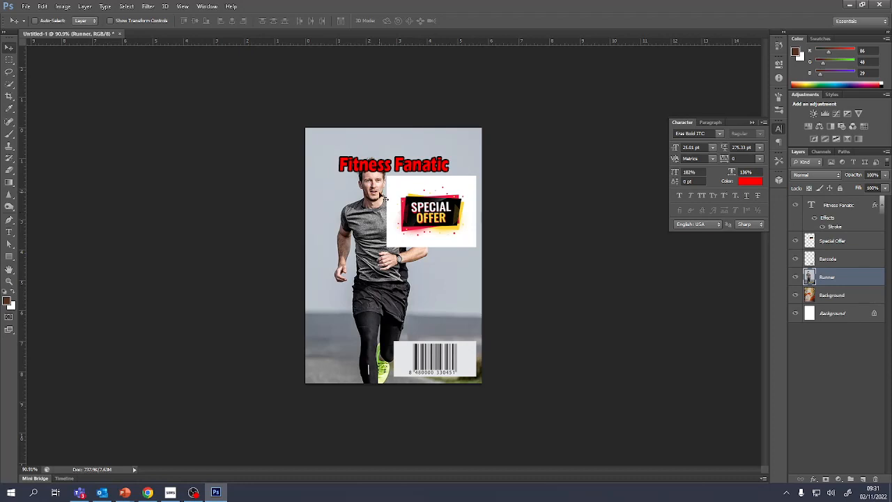
Cycle the active layer up and down through the stack, finishing with the Special Offer layer selected.
key("alt+bracketright")
key("alt+bracketleft")
key("alt+bracketleft")
key("alt+bracketright")
key("alt+bracketright")
key("alt+bracketright")
key("alt+bracketright")
key("alt+bracketright")
key("alt+bracketright")
key("alt+bracketleft")
key("alt+bracketleft")
key("alt+bracketleft")
key("alt+bracketleft")
key("alt+bracketleft")
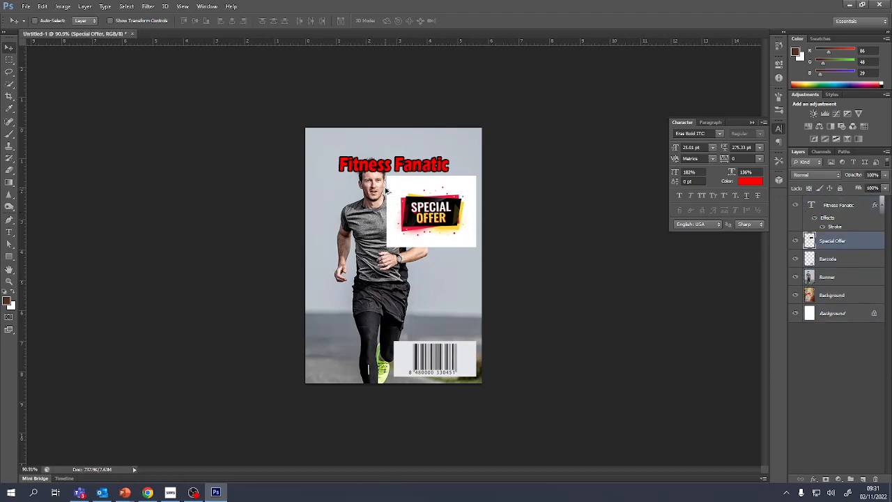
key("alt+bracketright")
key("alt+bracketright")
key("alt+bracketright")
key("alt+bracketleft")
key("alt+bracketleft")
key("alt+bracketright")
key("alt+bracketright")
key("alt+bracketleft")
Select the white backdrop around the Special Offer badge with the Magic Wand tool, delete it and clear the selection.
scroll(430, 207, "up", 3)
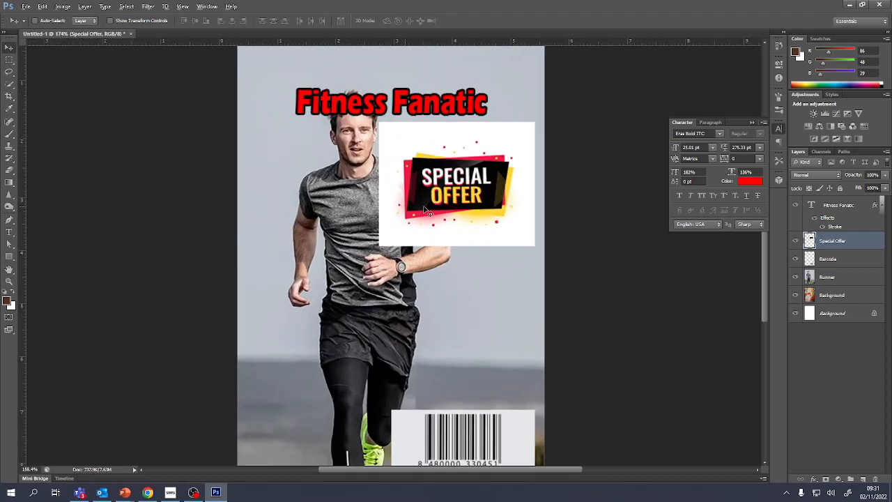
scroll(400, 149, "up", 1)
key("alt+w")
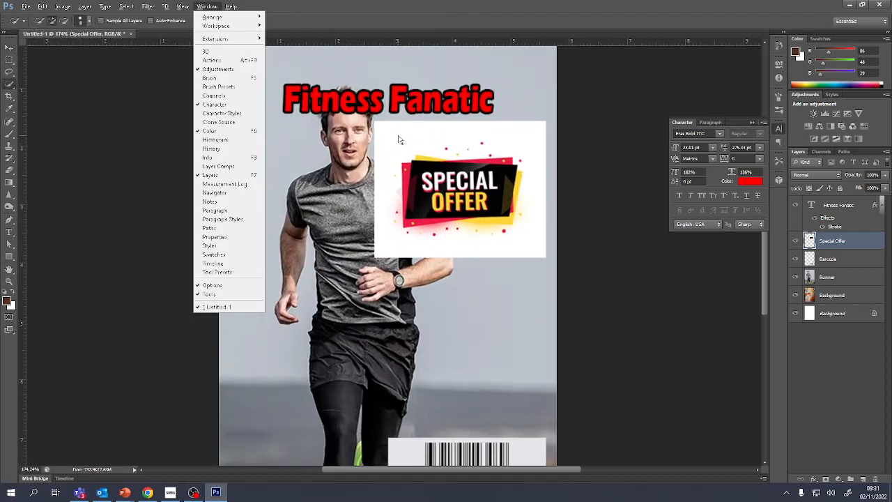
left_click(397, 142)
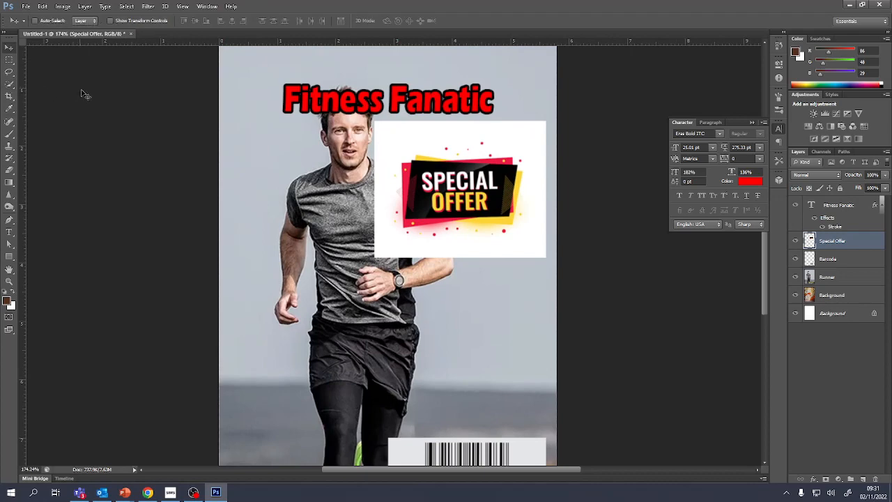
right_click(10, 85)
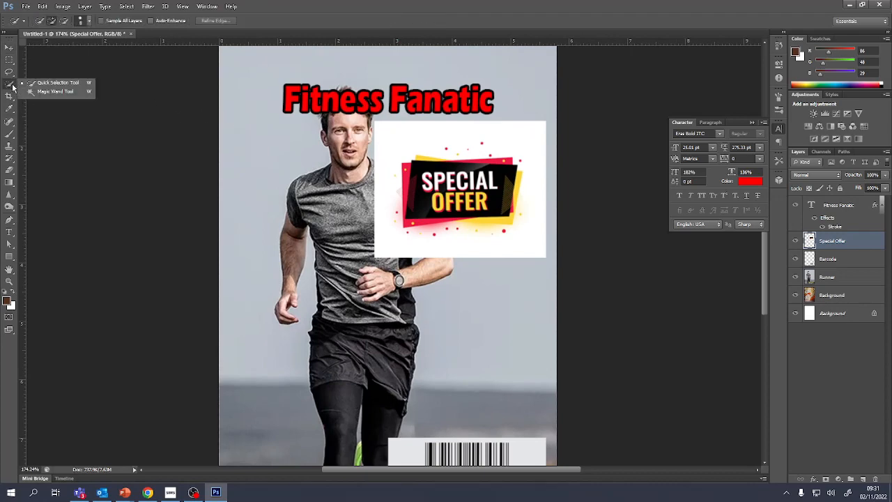
left_click(48, 91)
left_click(396, 151)
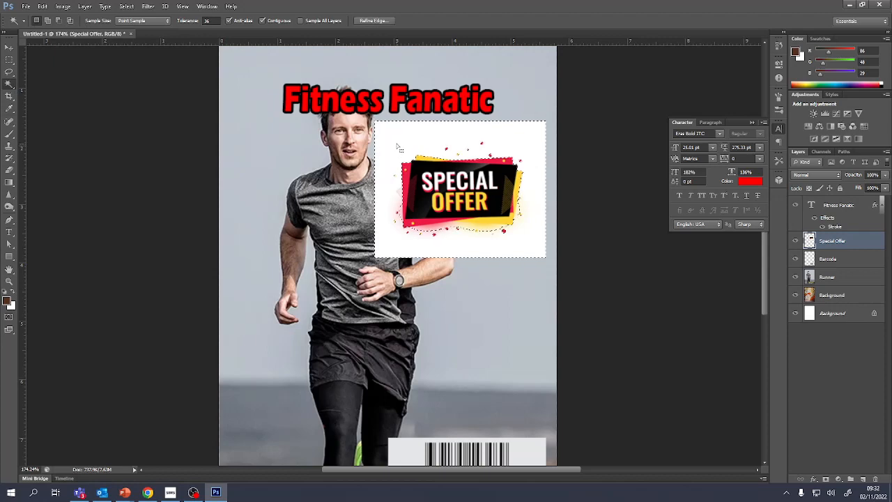
key("Delete")
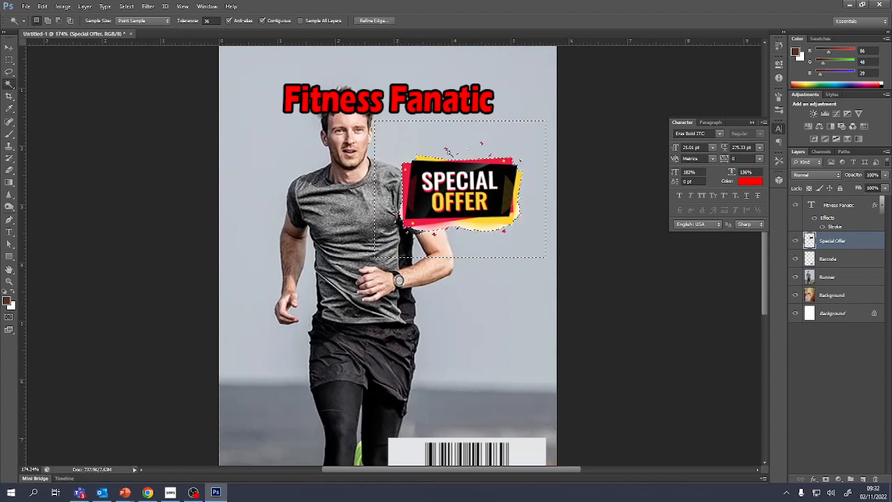
key("ctrl+d")
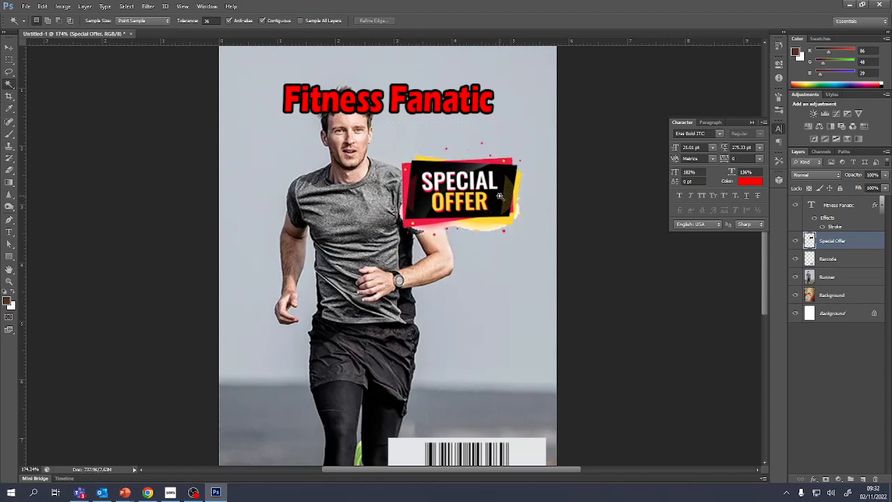
Move the Special Offer badge about 0.4 in right and 0.69 in up with Free Transform, beside the runner's head.
key("ctrl+t")
left_click_drag(477, 200, 500, 159)
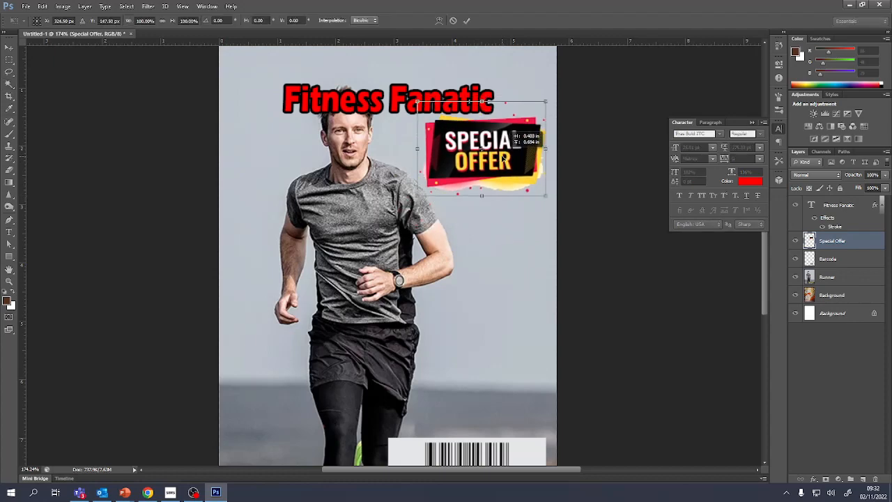
key("Return")
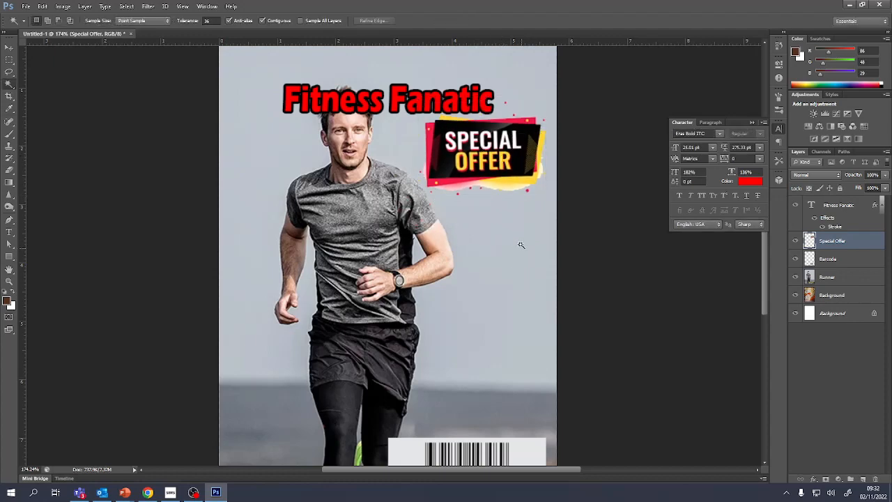
scroll(517, 244, "down", 3)
scroll(517, 244, "down", 3)
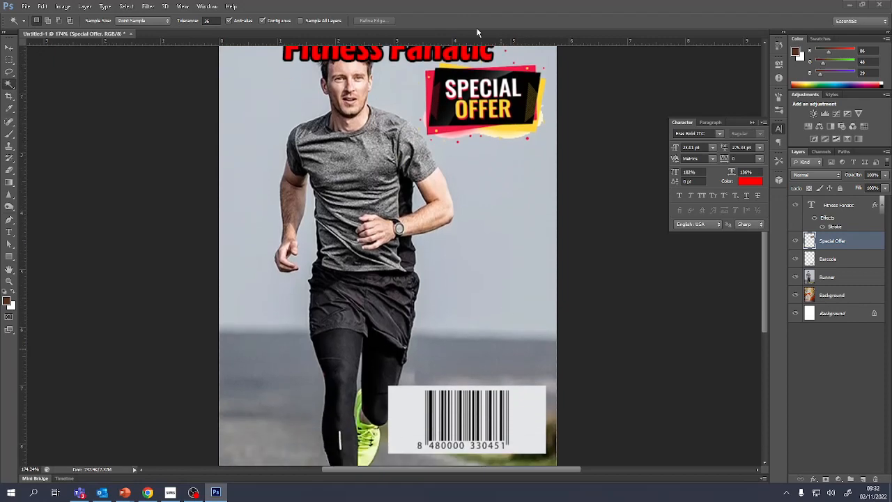
scroll(397, 125, "up", 8)
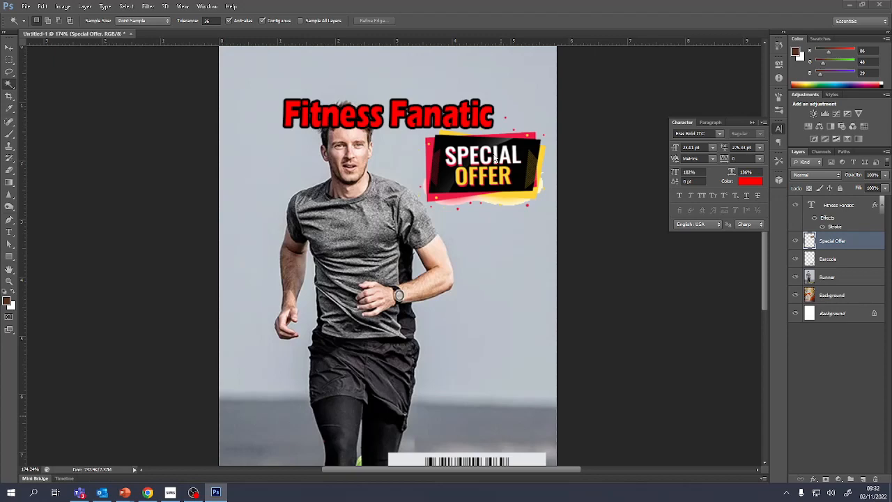
double_click(871, 242)
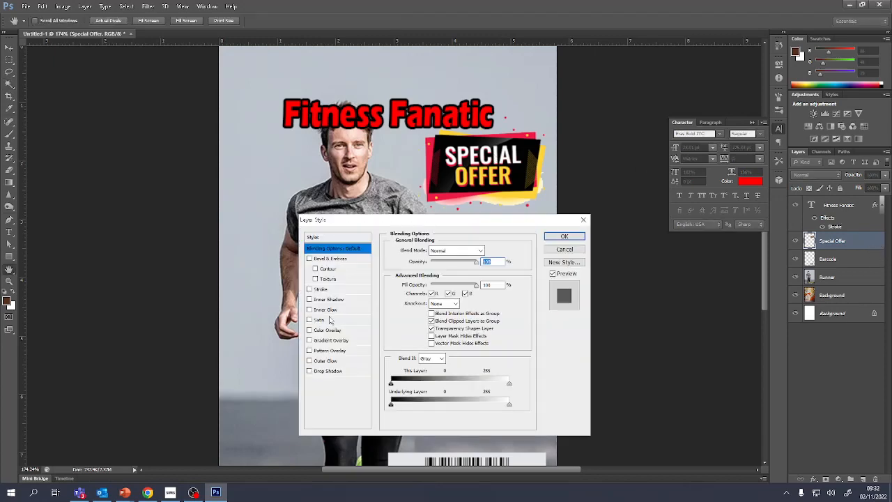
left_click(340, 360)
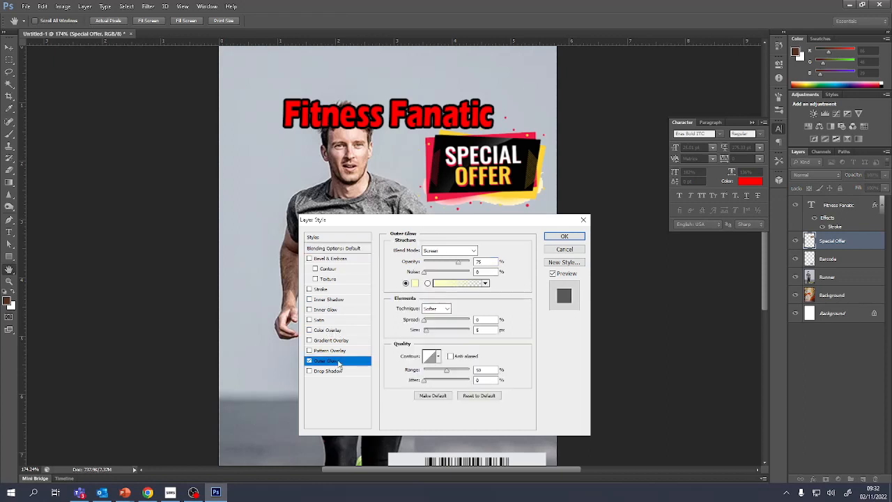
left_click(414, 283)
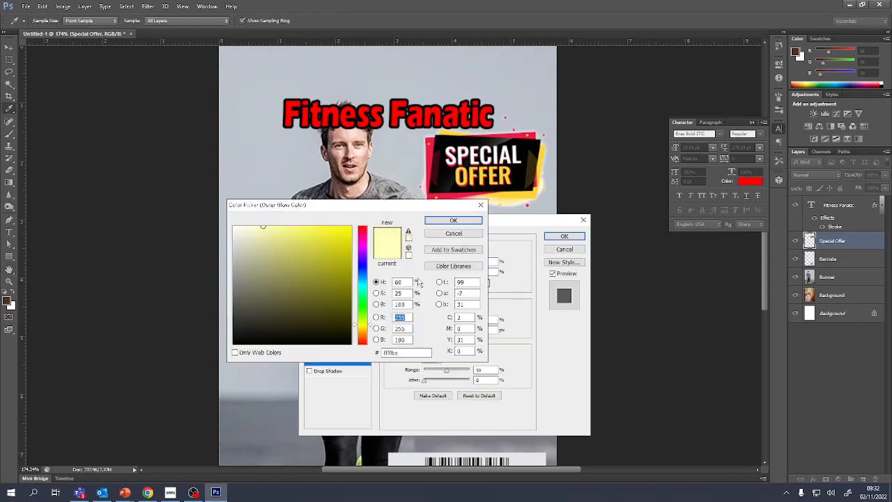
left_click(453, 220)
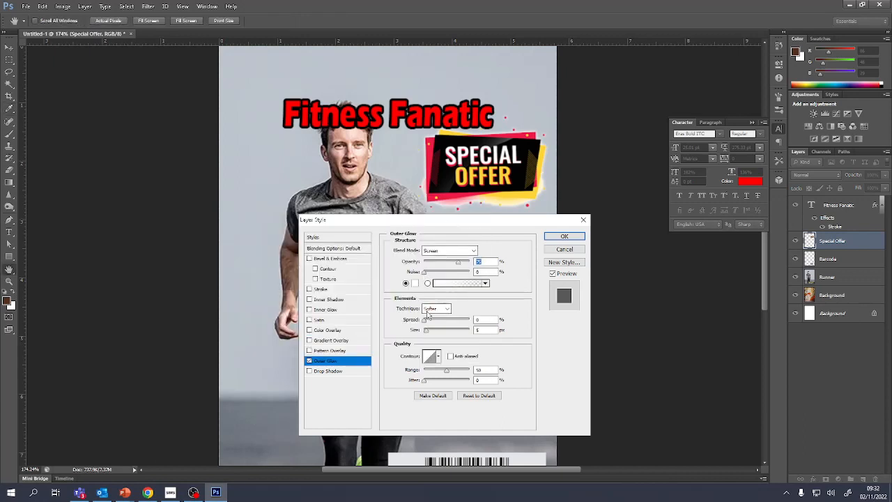
left_click(427, 330)
left_click_drag(430, 333, 430, 334)
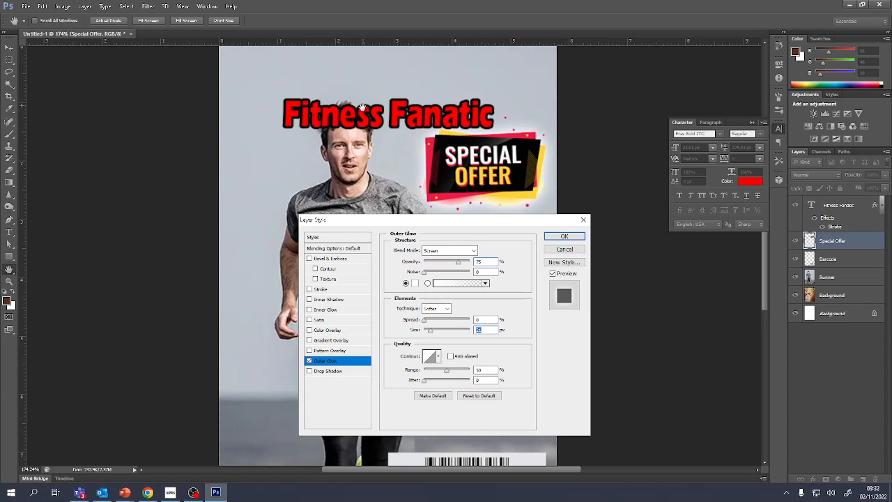
left_click(575, 247)
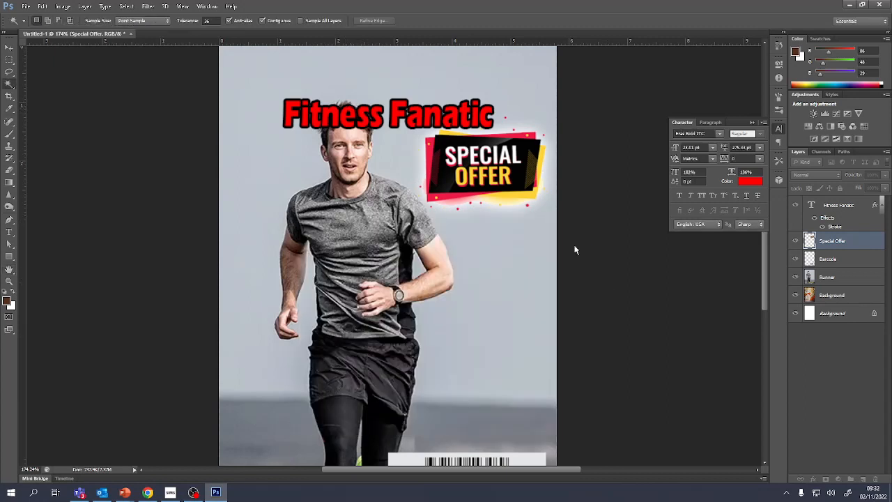
Put the Fitness Fanatic text layer and the Special Offer layer together in one layer group.
left_click(823, 206, "shift")
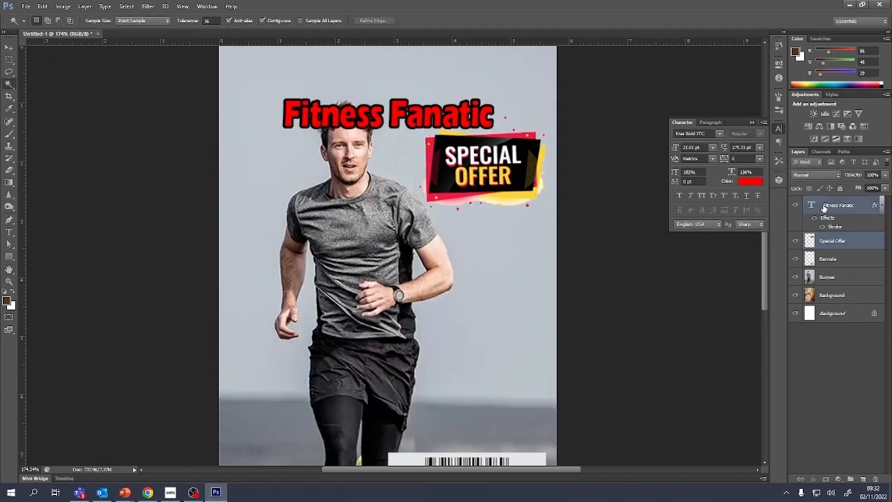
left_click(839, 244)
left_click(838, 204)
left_click(837, 240, "shift")
key("ctrl+g")
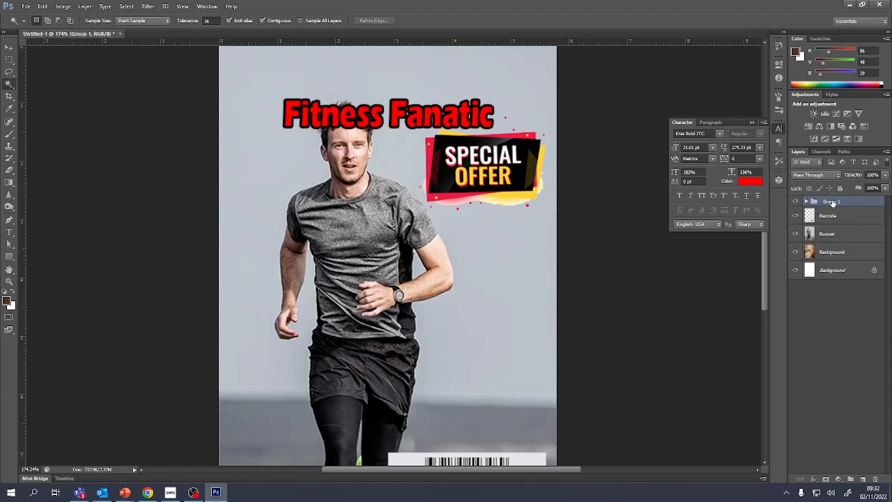
Rename the new layer group "Text and details" and expand it to show its layers.
double_click(833, 202)
type("Text and details")
key("Return")
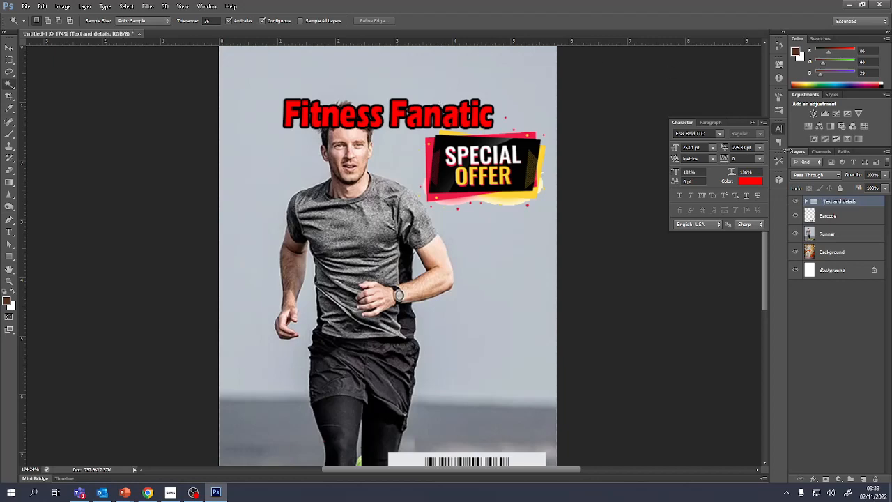
left_click(806, 201)
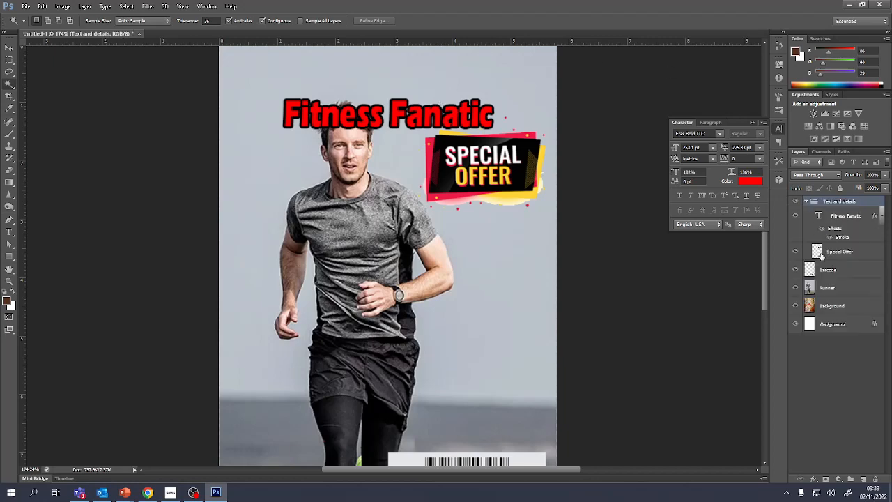
Add a white Outer Glow to the Text and details group, enlarging its size around the title and badge.
double_click(878, 203)
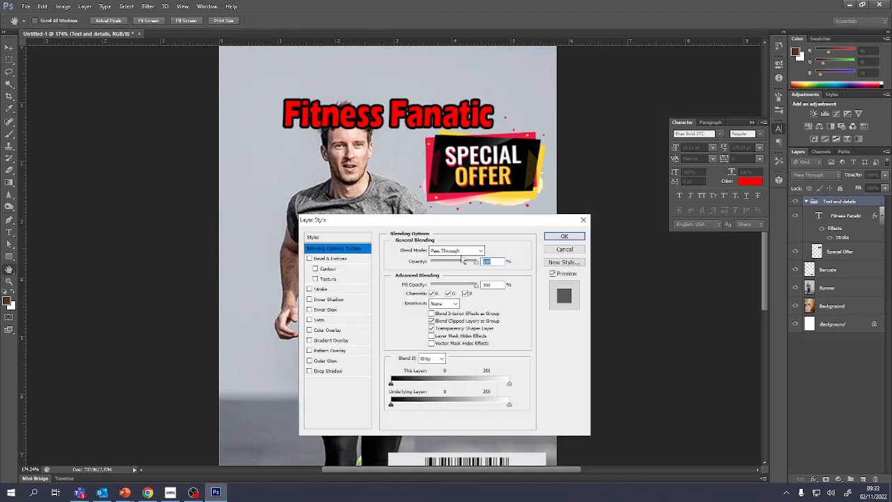
left_click(326, 362)
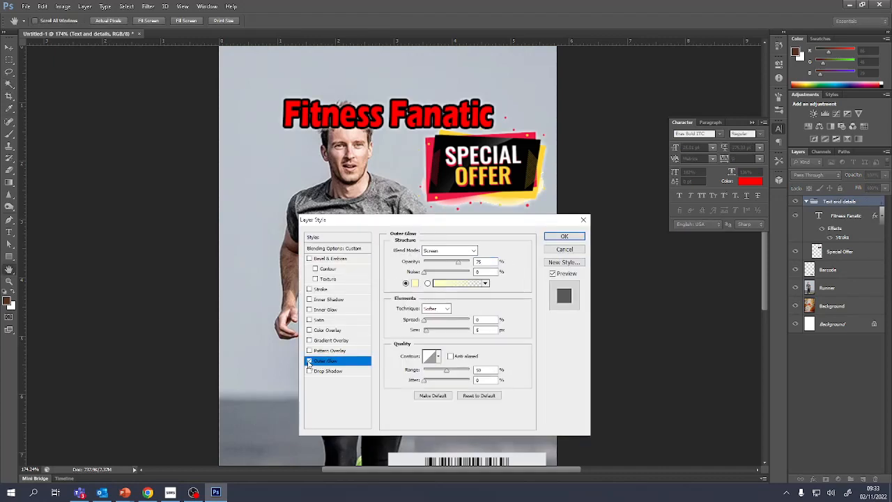
left_click(415, 283)
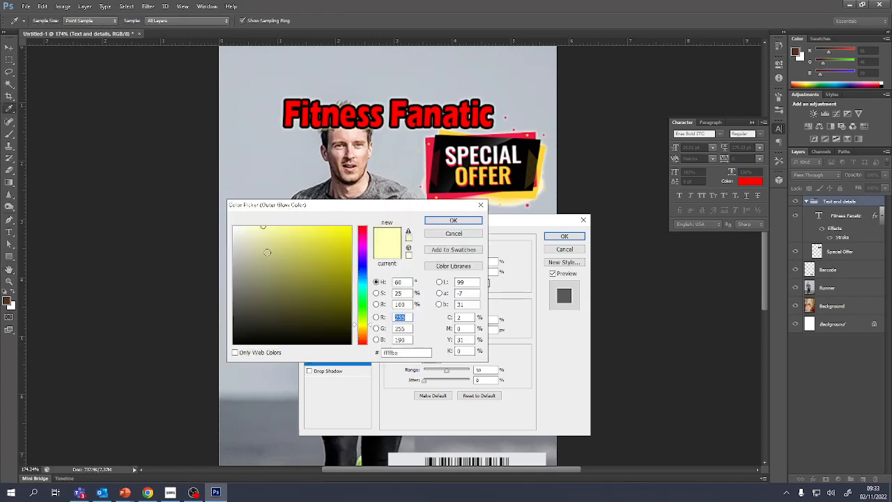
left_click(452, 220)
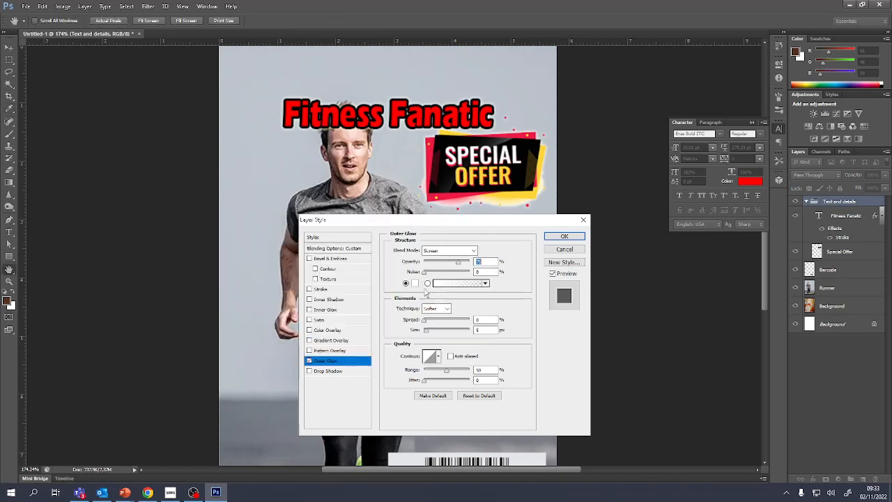
left_click_drag(426, 330, 435, 335)
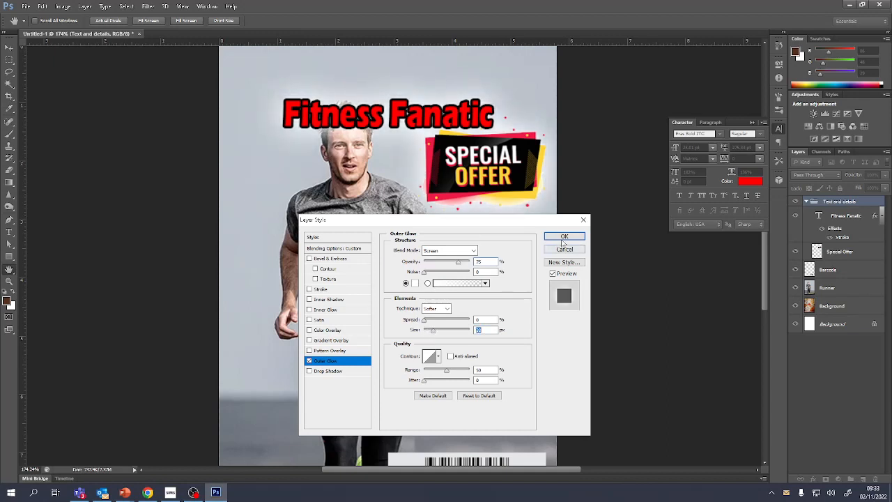
left_click(564, 237)
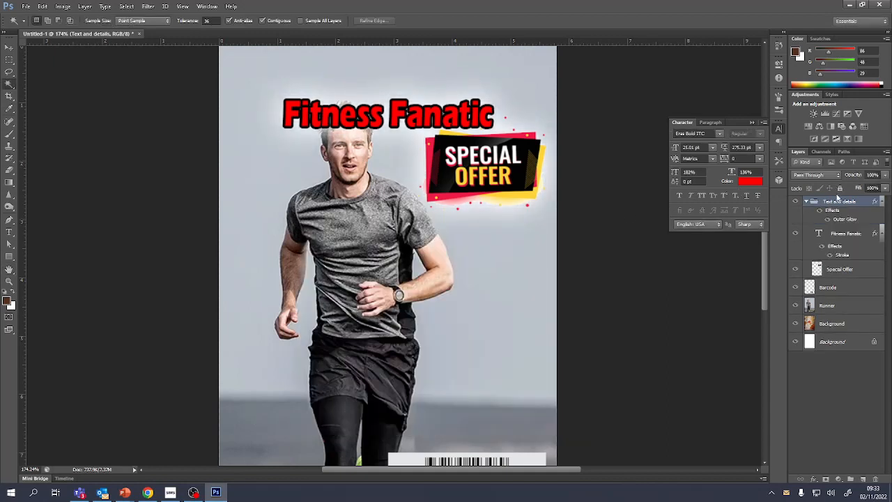
Move the title and the Special Offer badge up about 0.5 in, so the title sits above the runner's head.
left_click(9, 48)
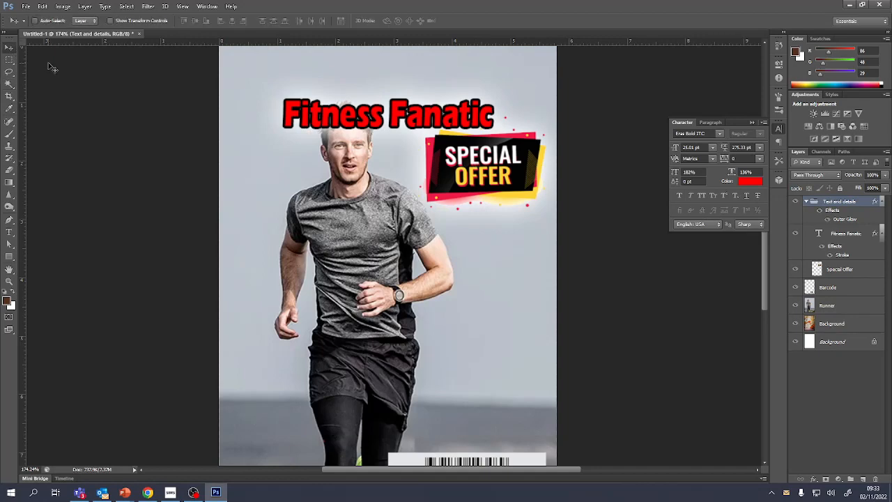
left_click_drag(393, 131, 375, 104)
left_click_drag(375, 88, 401, 95)
left_click(835, 235)
left_click(834, 203)
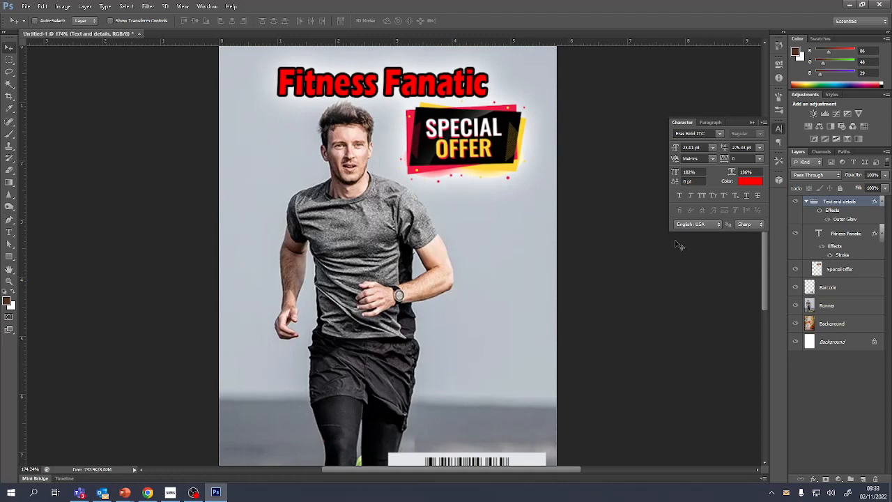
Duplicate the Runner layer and delete the copy again.
left_click(839, 308)
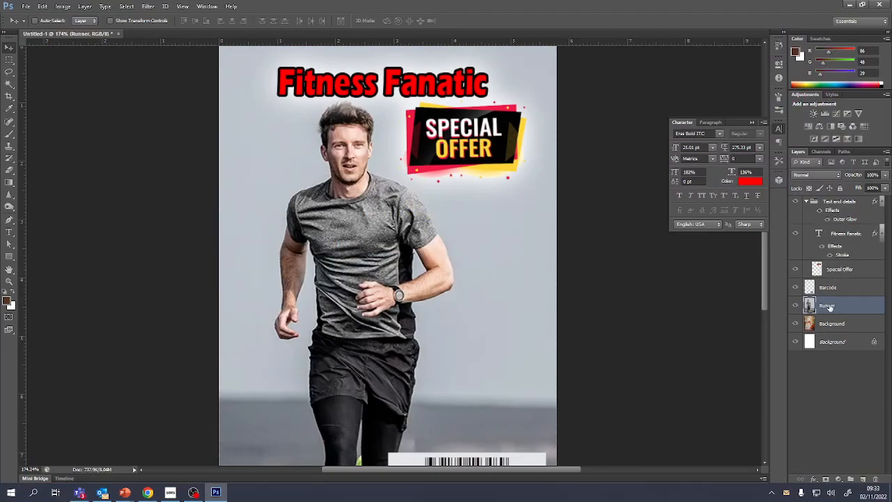
key("ctrl+j")
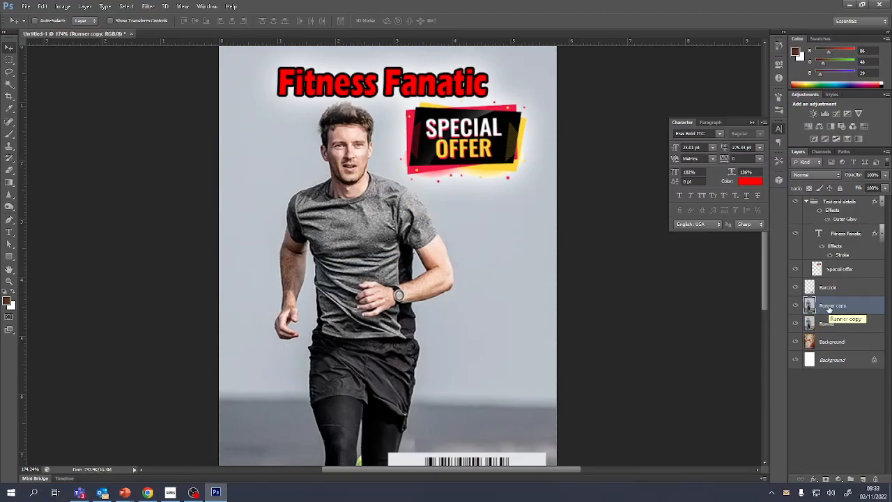
scroll(333, 350, "down", 5)
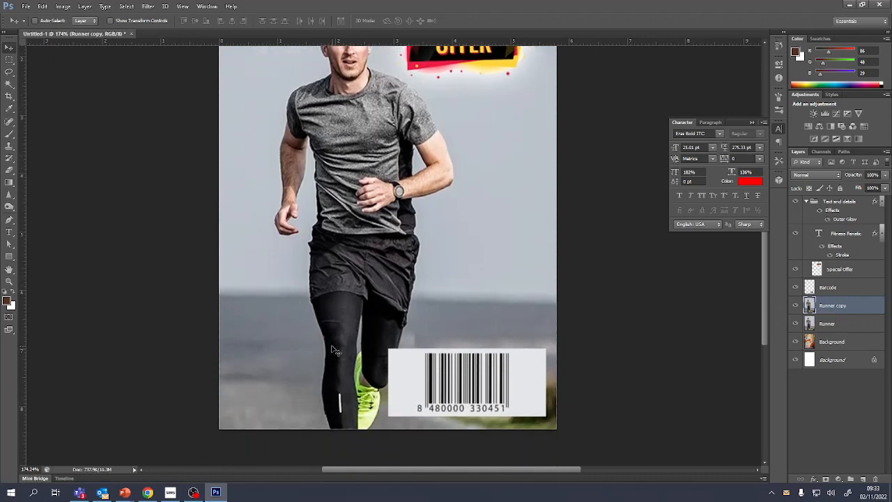
scroll(333, 349, "up", 3)
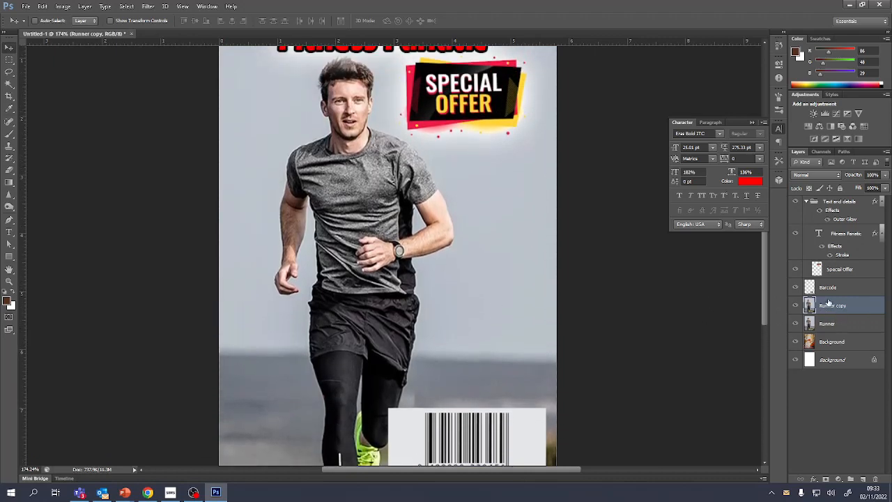
left_click(875, 479)
left_click(441, 184)
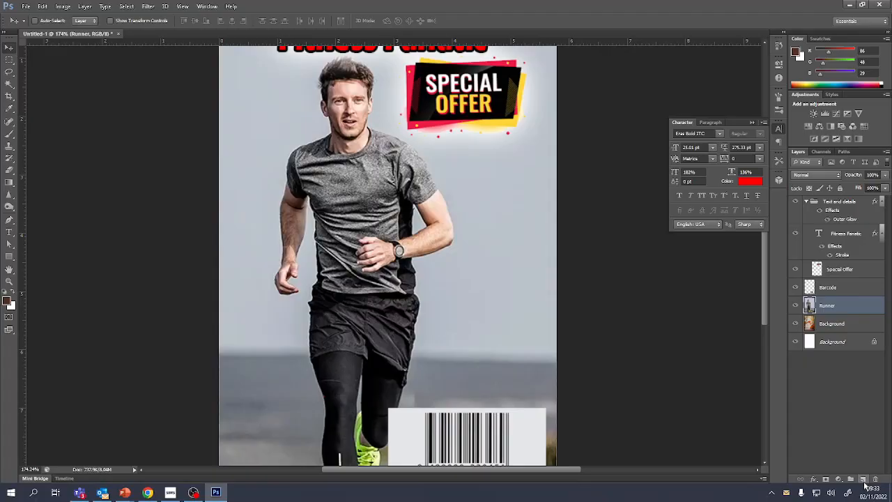
key("ctrl+shift+n")
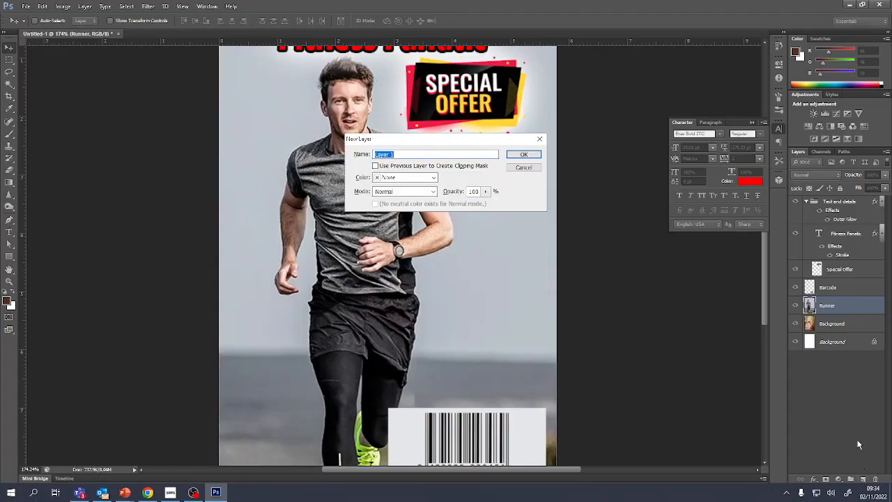
key("Escape")
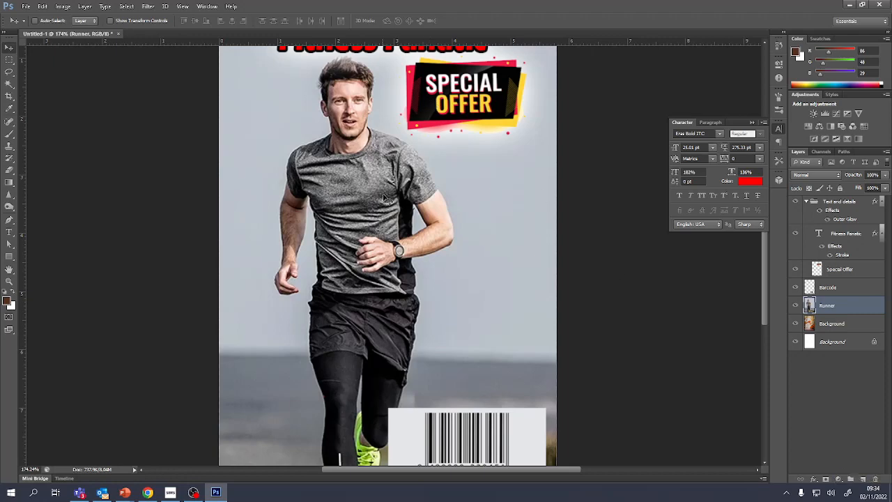
scroll(388, 208, "up", 2)
scroll(312, 271, "down", 4)
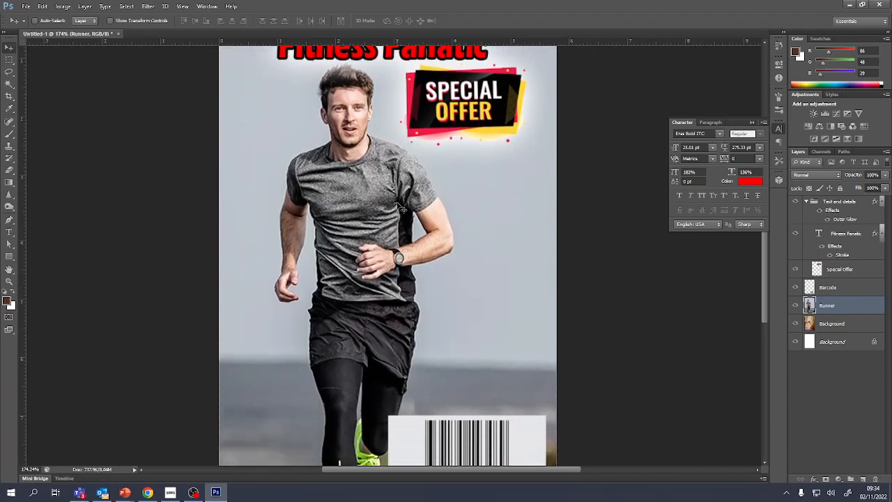
left_click(840, 204)
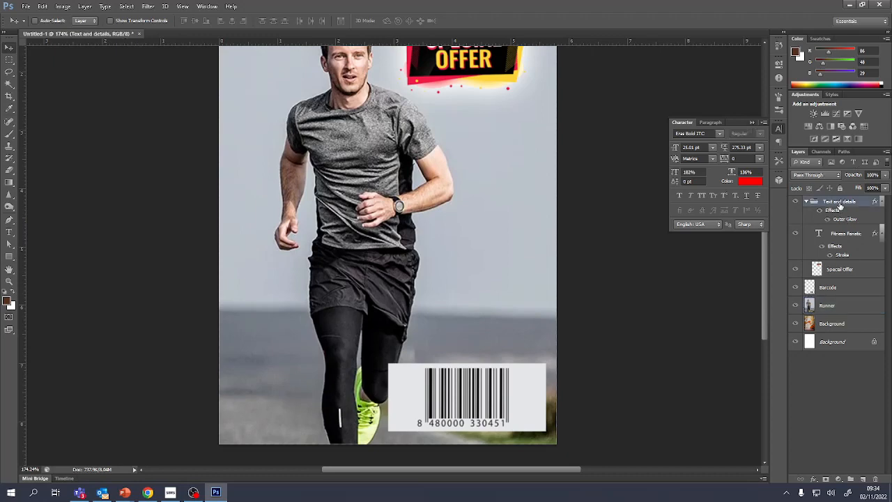
scroll(470, 318, "up", 3)
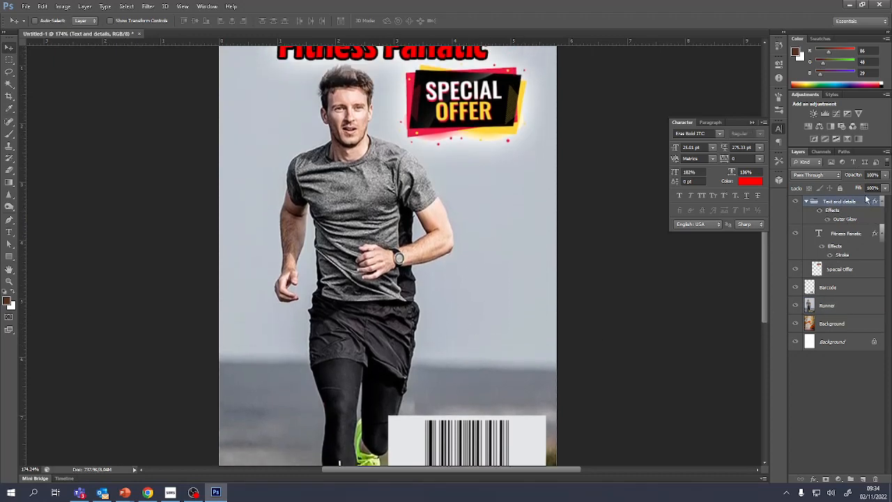
Make Barcode the active layer and switch its visibility off and back on.
left_click(833, 289)
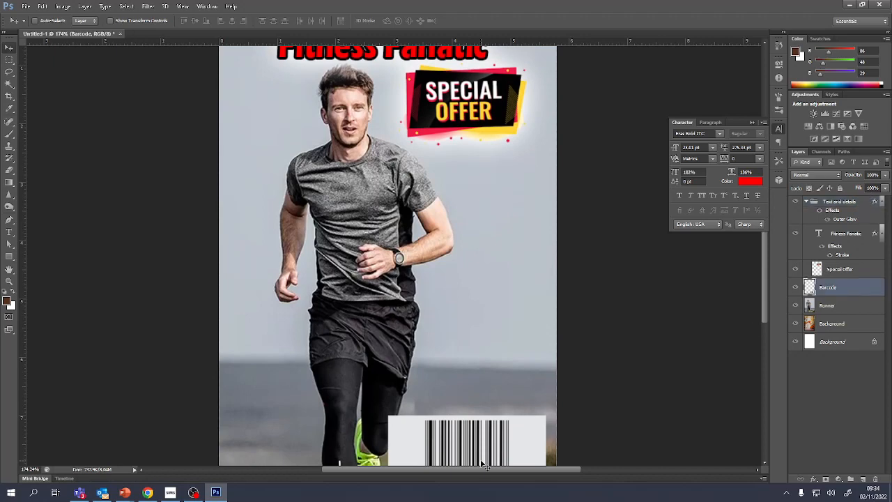
left_click(796, 287)
left_click(796, 287)
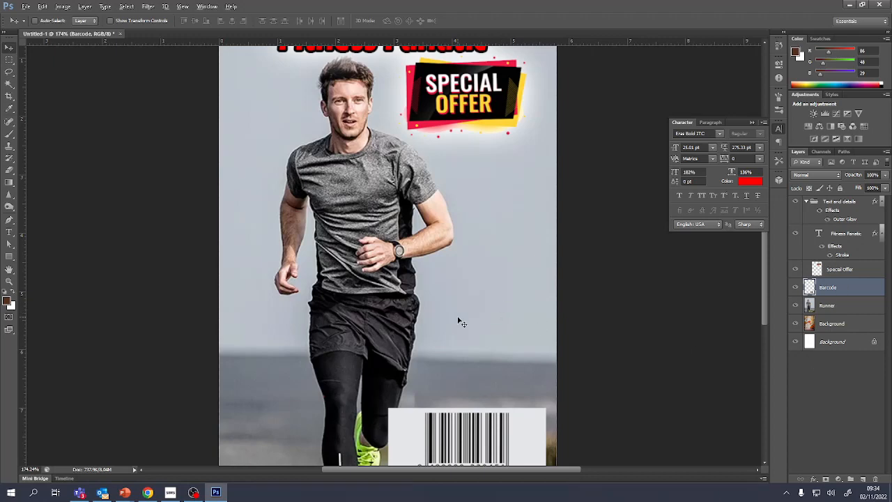
key("ctrl+z")
key("ctrl+z")
key("ctrl+z")
key("ctrl+z")
Delete the light backdrop around the barcode using the Magic Wand tool, clear the selection and bring it back.
scroll(467, 262, "down", 5)
key("w")
left_click(414, 351)
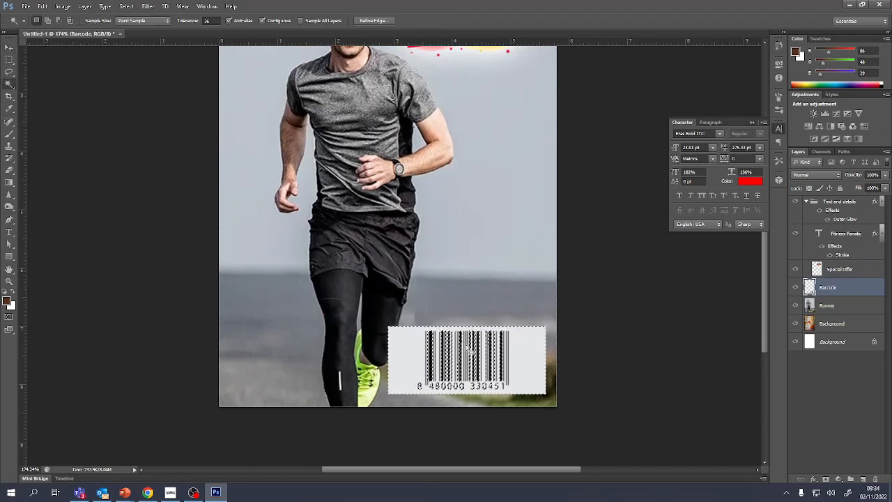
key("Delete")
key("ctrl+d")
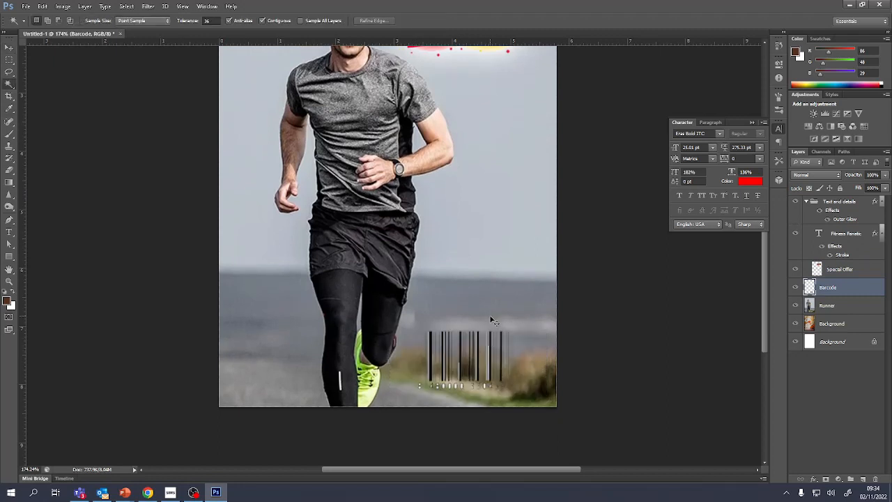
key("ctrl+shift+d")
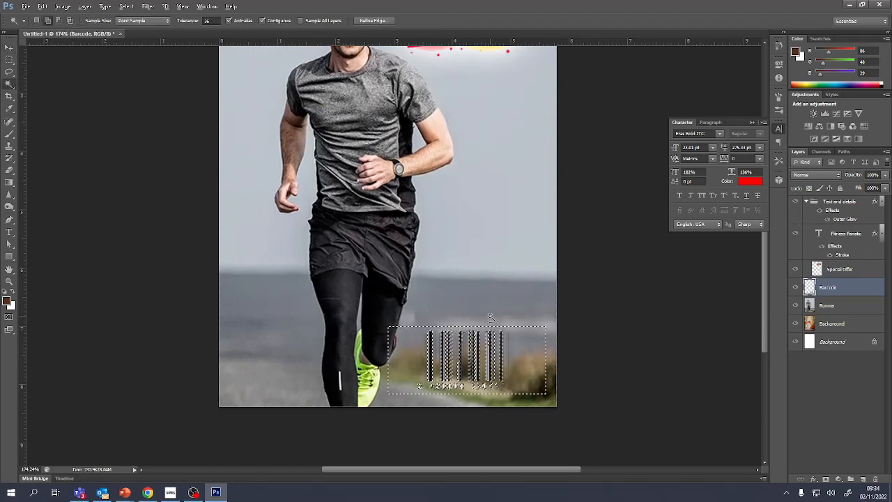